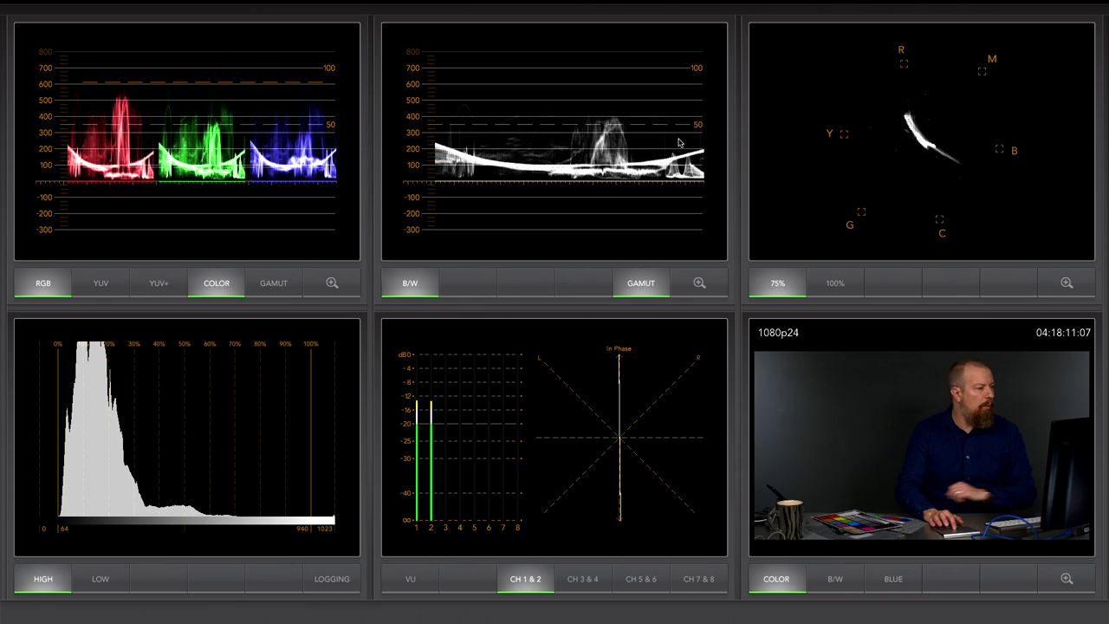
Exit full screen and drag the UltraScope window lower on the desktop.
{"action": "mouse_move", "coordinate": [162, 4]}
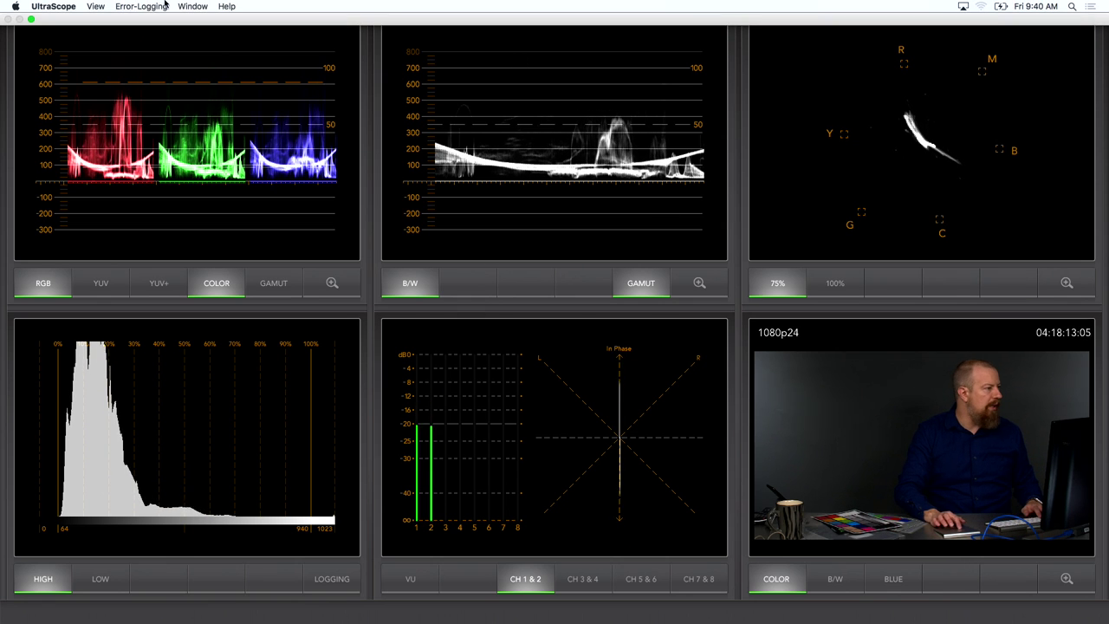
{"action": "left_click", "coordinate": [95, 6]}
{"action": "left_click", "coordinate": [300, 304]}
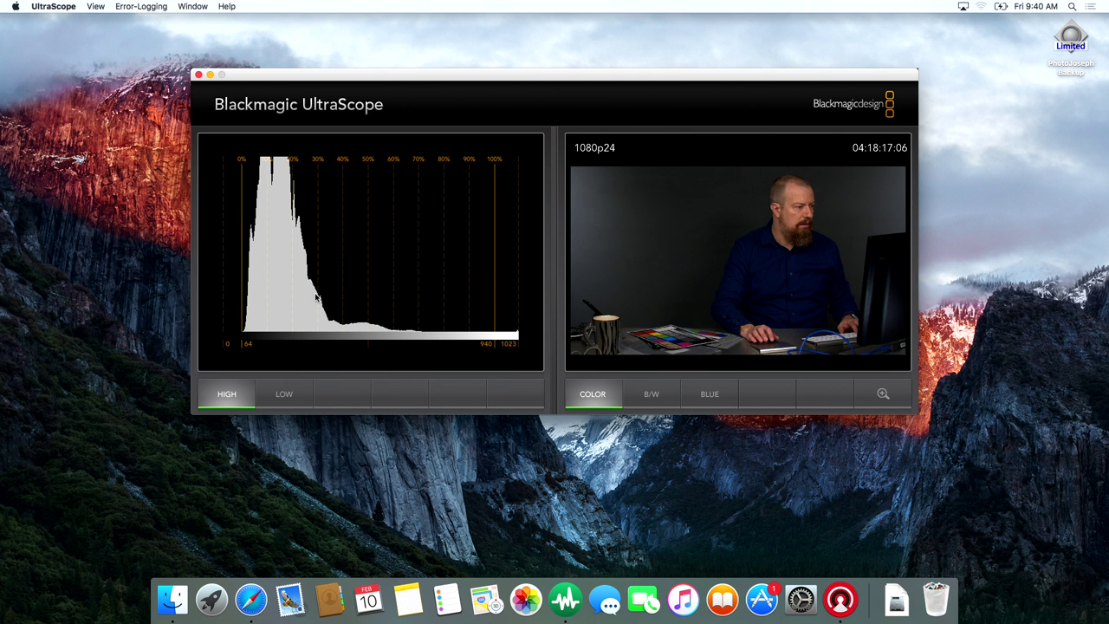
{"action": "left_click_drag", "start_coordinate": [480, 106], "coordinate": [471, 179]}
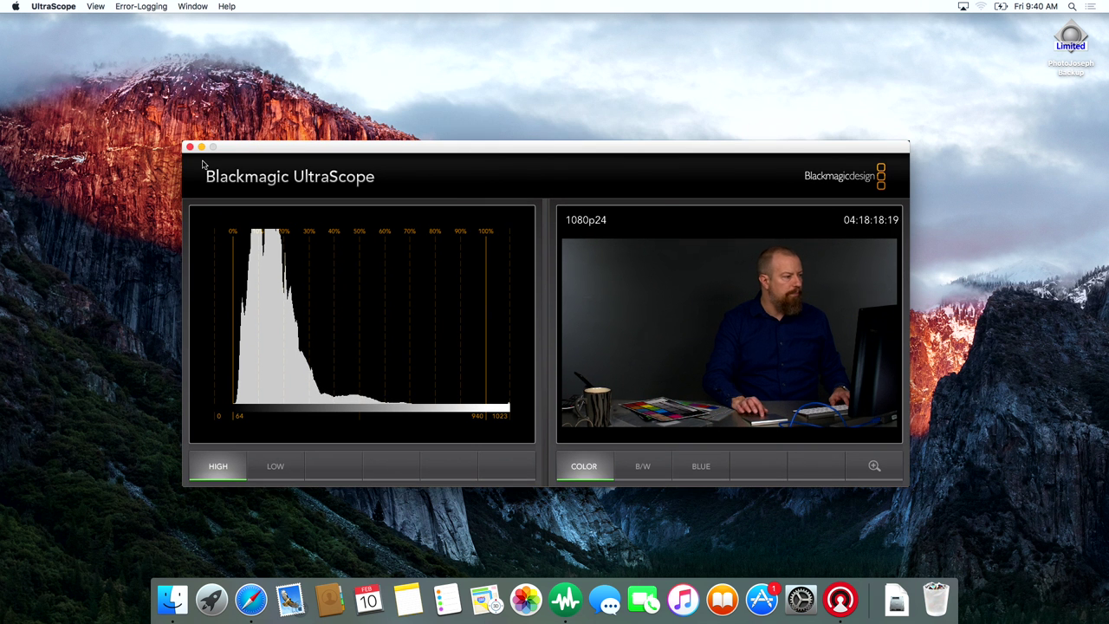
Browse the Left View and Right View scope choices, leaving the panels unchanged.
{"action": "left_click", "coordinate": [95, 6]}
{"action": "mouse_move", "coordinate": [101, 40]}
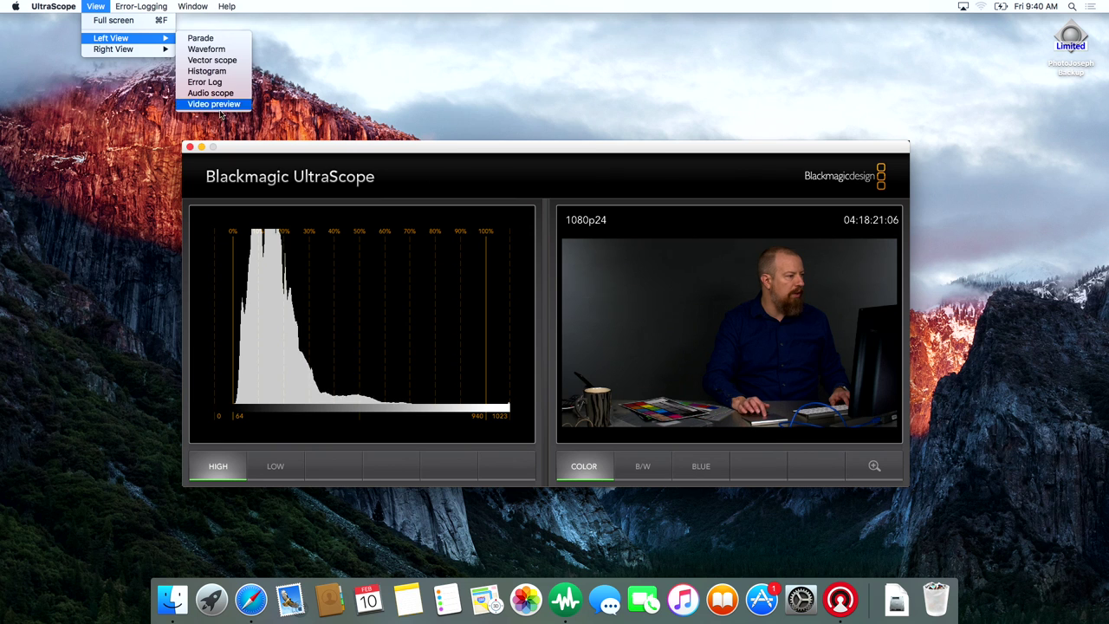
{"action": "mouse_move", "coordinate": [138, 50]}
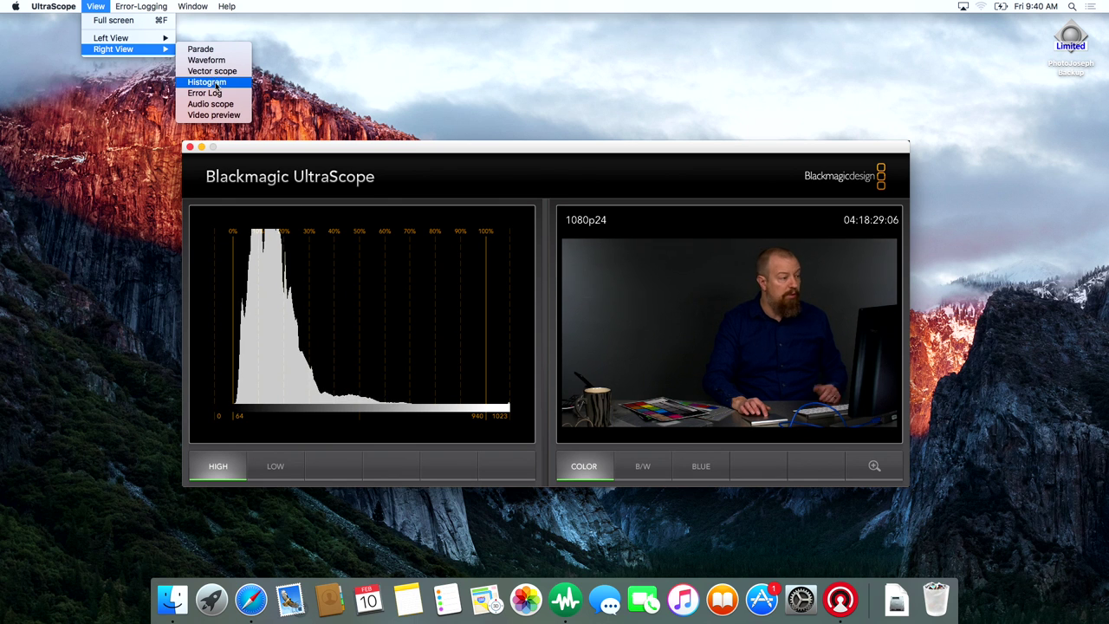
{"action": "left_click", "coordinate": [263, 153]}
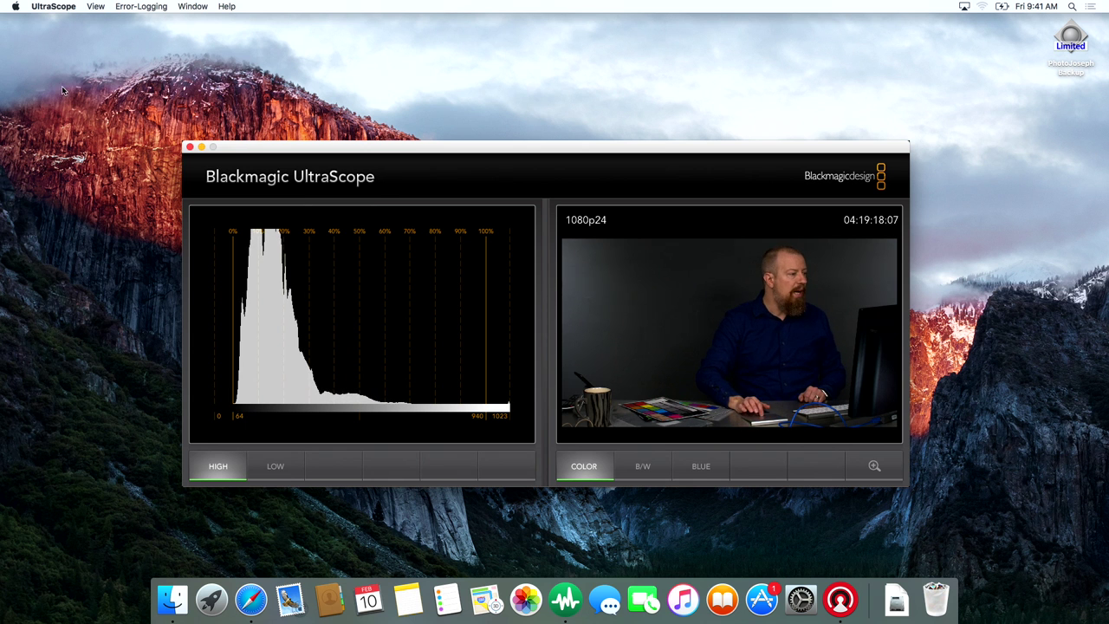
Return to full screen, then try the parade in YUV, RGB, colourless and gamut modes.
{"action": "left_click", "coordinate": [96, 6]}
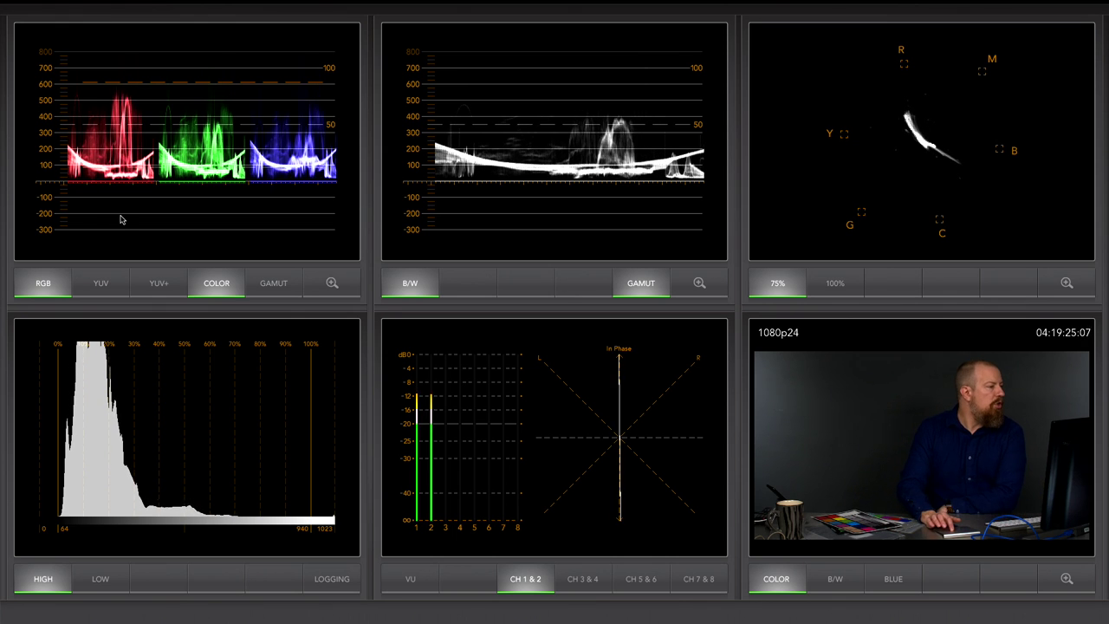
{"action": "left_click", "coordinate": [91, 281]}
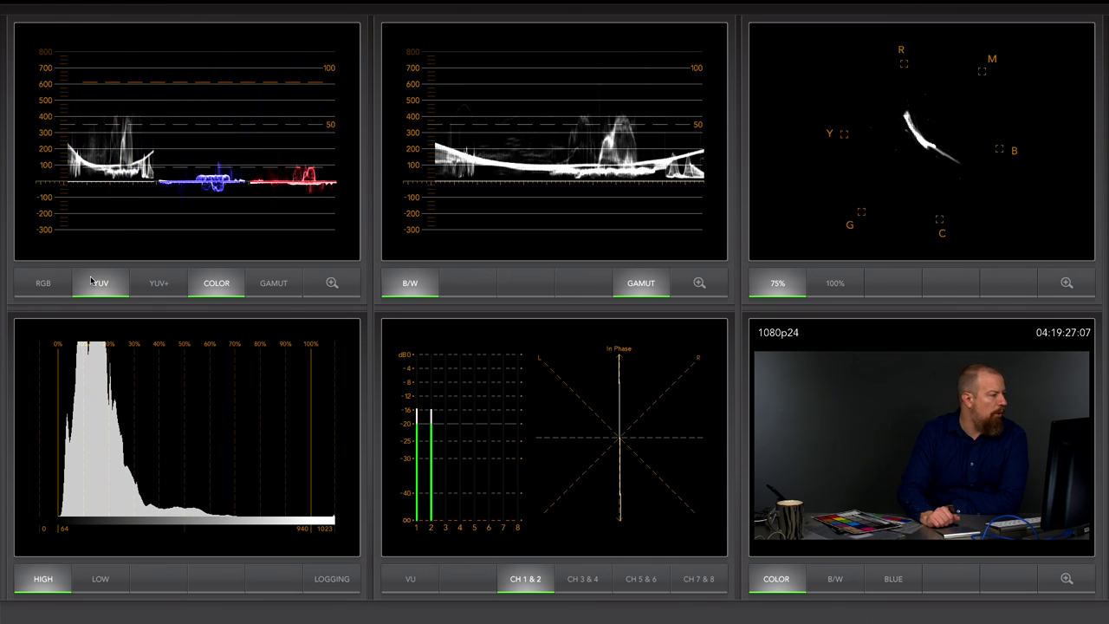
{"action": "left_click", "coordinate": [63, 283]}
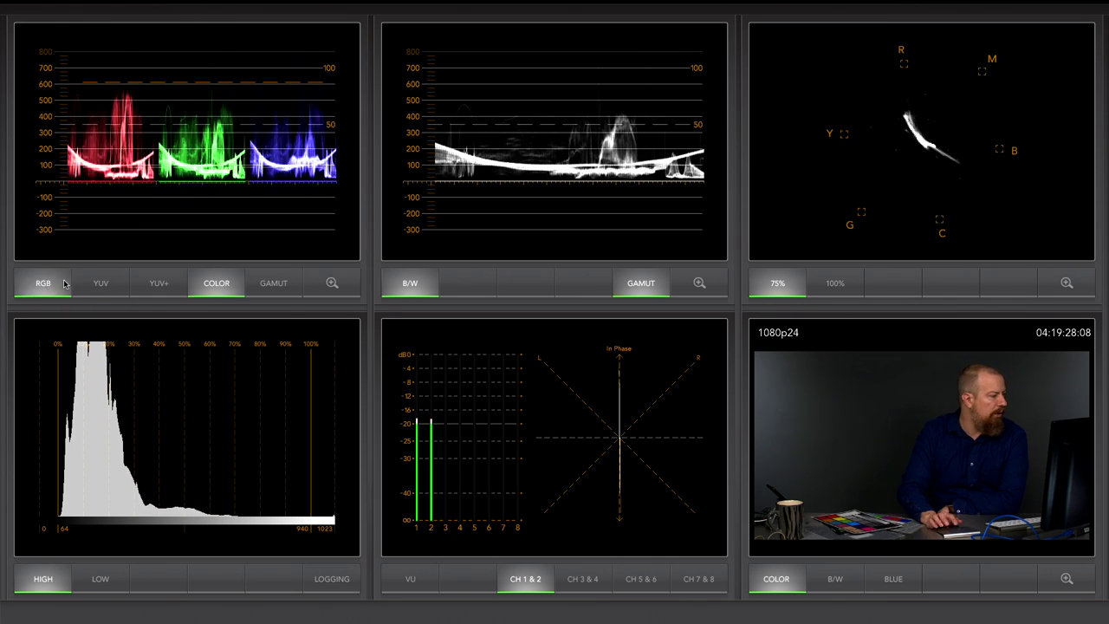
{"action": "left_click", "coordinate": [208, 291]}
{"action": "left_click", "coordinate": [224, 291]}
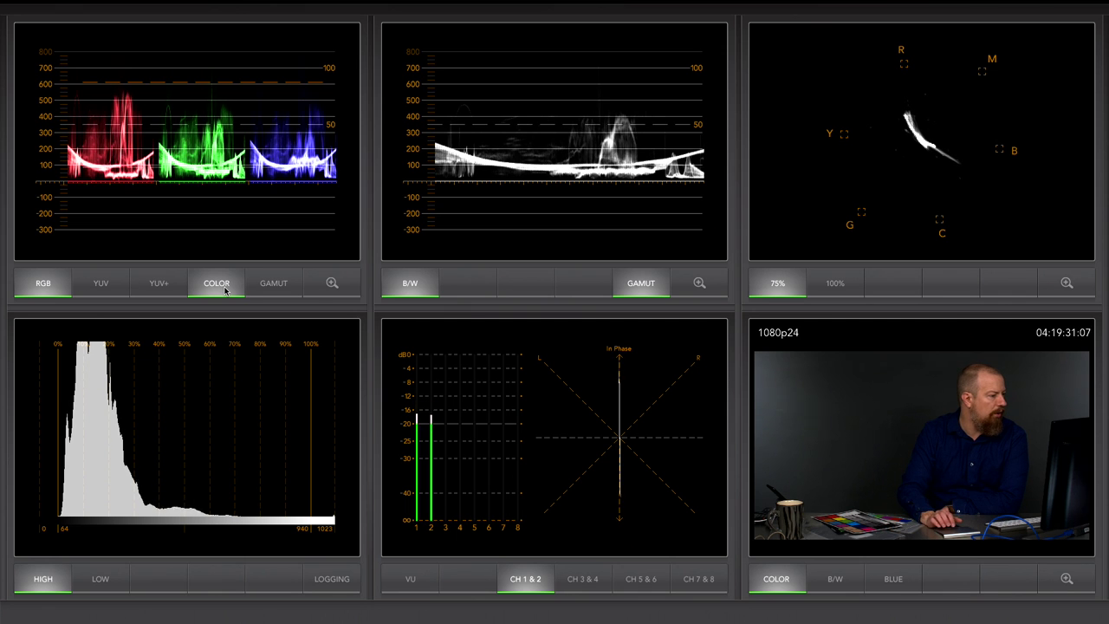
{"action": "left_click", "coordinate": [262, 286]}
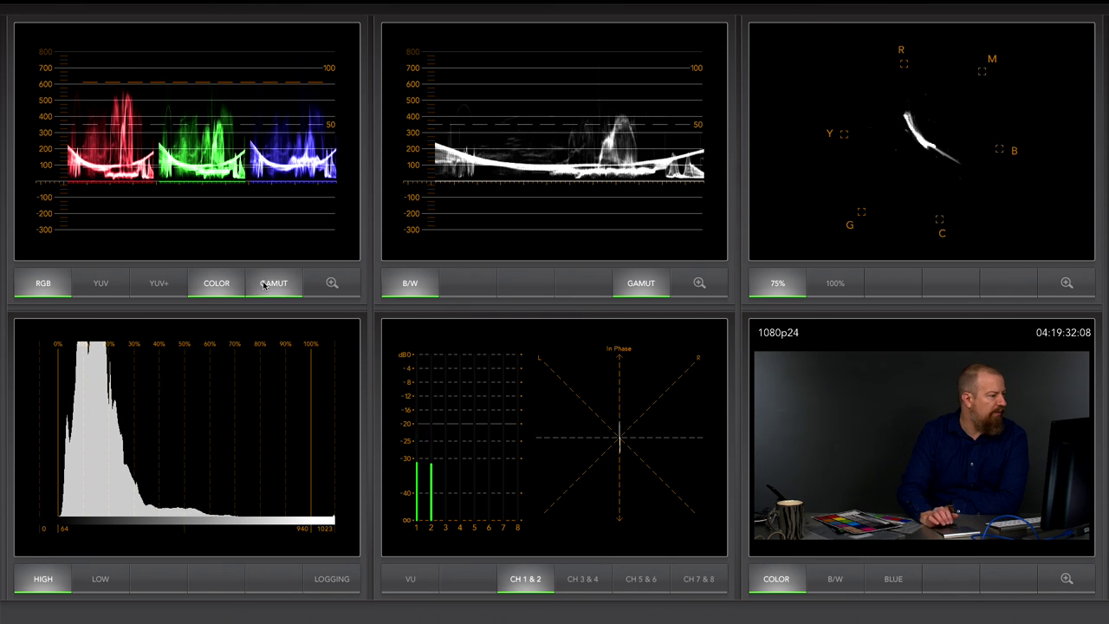
Magnify the waveform parade, pan across the trace, then turn zoom off.
{"action": "left_click", "coordinate": [330, 283]}
{"action": "mouse_move", "coordinate": [193, 154]}
{"action": "left_mouse_down"}
{"action": "mouse_move", "coordinate": [124, 158]}
{"action": "mouse_move", "coordinate": [217, 159]}
{"action": "mouse_move", "coordinate": [300, 242]}
{"action": "left_mouse_up"}
{"action": "left_click", "coordinate": [347, 296]}
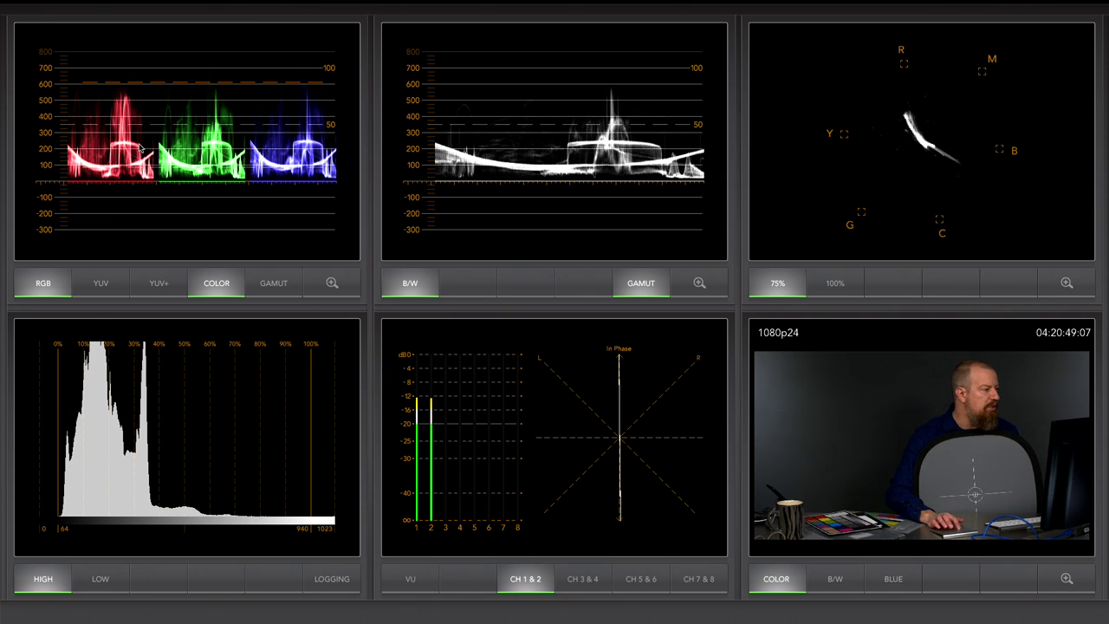
{"action": "left_click", "coordinate": [332, 284]}
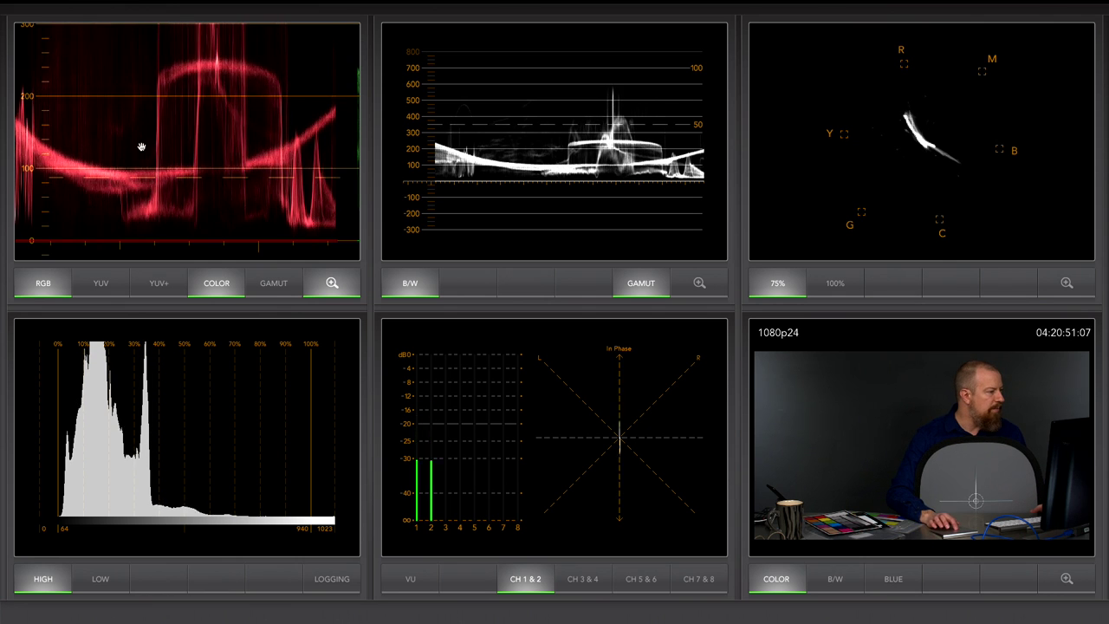
{"action": "left_click_drag", "start_coordinate": [137, 139], "coordinate": [206, 244]}
{"action": "mouse_move", "coordinate": [295, 198]}
{"action": "left_mouse_down"}
{"action": "mouse_move", "coordinate": [299, 178]}
{"action": "mouse_move", "coordinate": [205, 159]}
{"action": "mouse_move", "coordinate": [200, 129]}
{"action": "mouse_move", "coordinate": [102, 132]}
{"action": "left_mouse_up"}
{"action": "left_click_drag", "start_coordinate": [269, 130], "coordinate": [104, 124]}
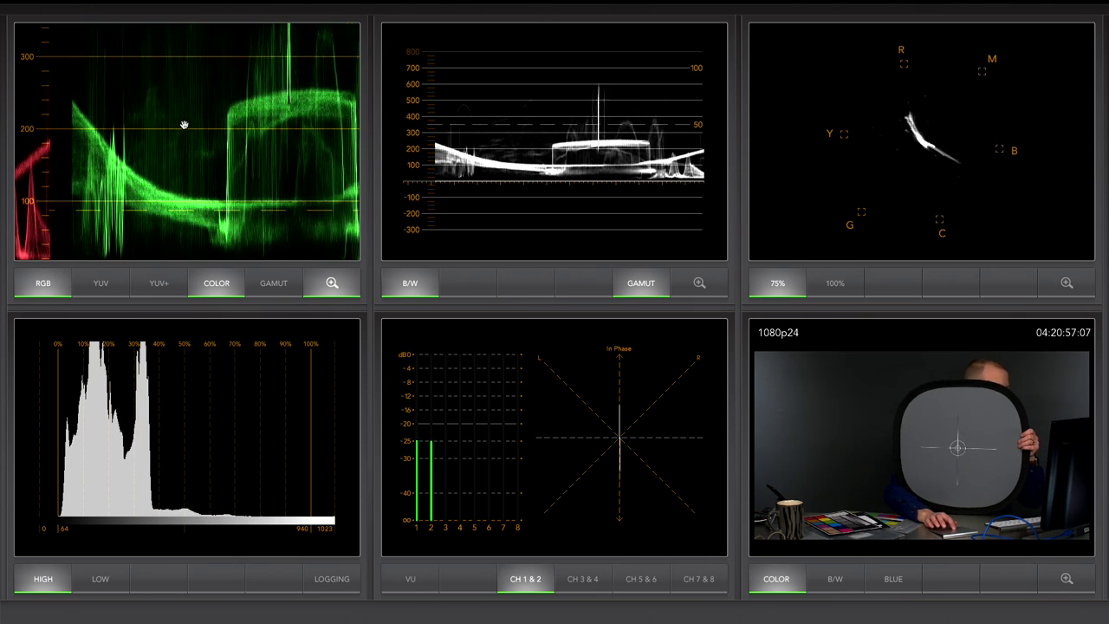
{"action": "mouse_move", "coordinate": [248, 148]}
{"action": "left_mouse_down"}
{"action": "mouse_move", "coordinate": [332, 129]}
{"action": "mouse_move", "coordinate": [286, 122]}
{"action": "mouse_move", "coordinate": [287, 110]}
{"action": "mouse_move", "coordinate": [348, 143]}
{"action": "left_mouse_up"}
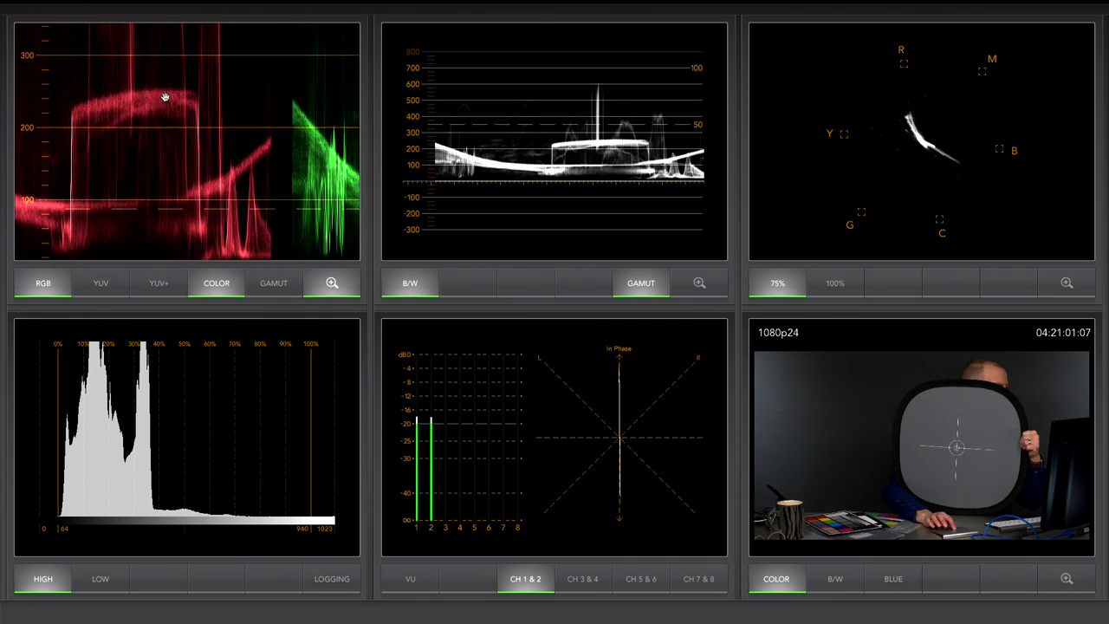
{"action": "left_click_drag", "start_coordinate": [164, 97], "coordinate": [116, 99]}
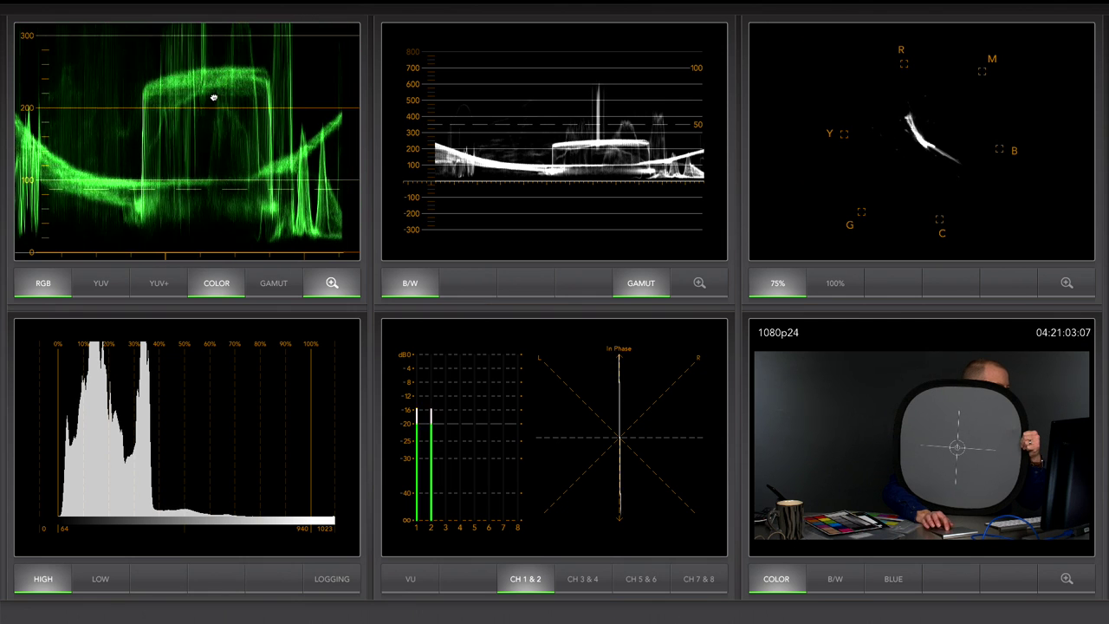
{"action": "left_click_drag", "start_coordinate": [218, 97], "coordinate": [141, 95]}
{"action": "left_click_drag", "start_coordinate": [313, 95], "coordinate": [161, 96]}
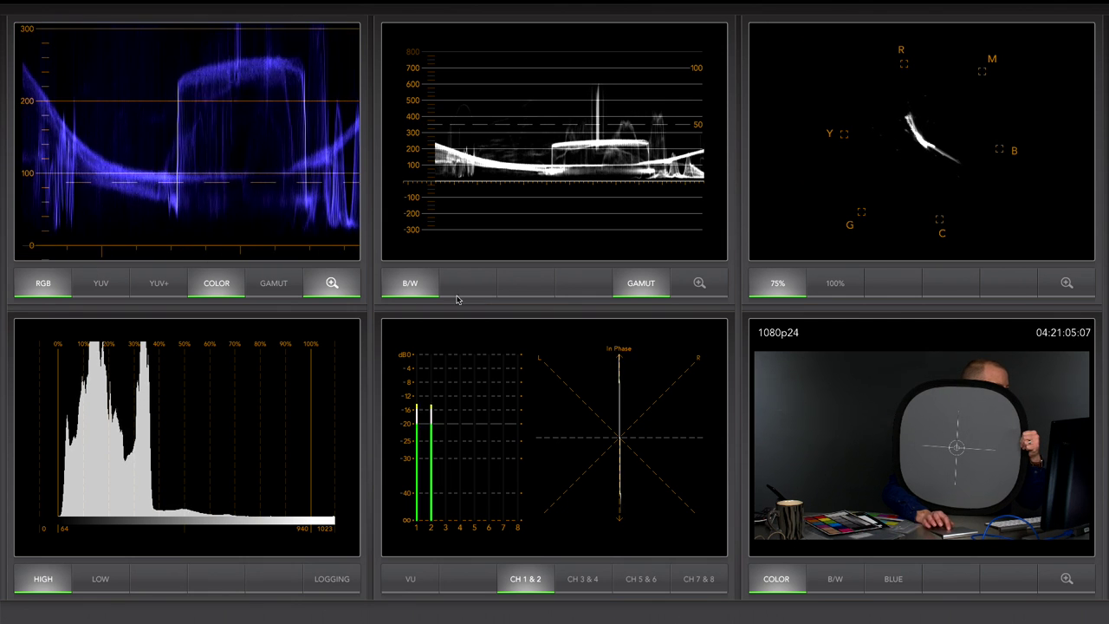
{"action": "left_click", "coordinate": [332, 284]}
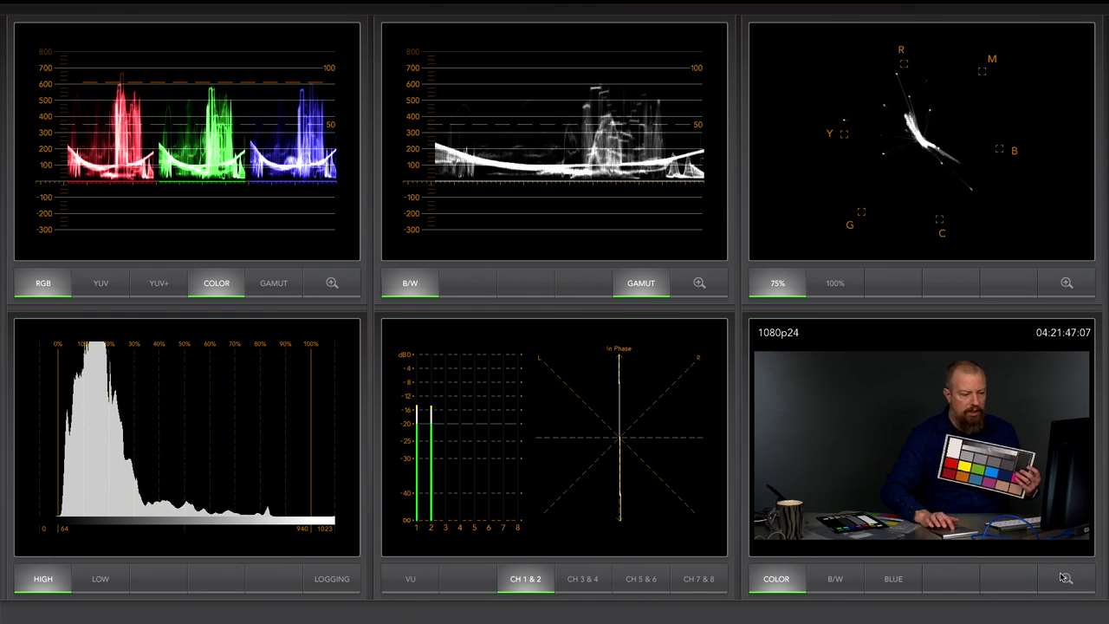
{"action": "left_click", "coordinate": [1067, 578]}
{"action": "left_click", "coordinate": [1066, 577]}
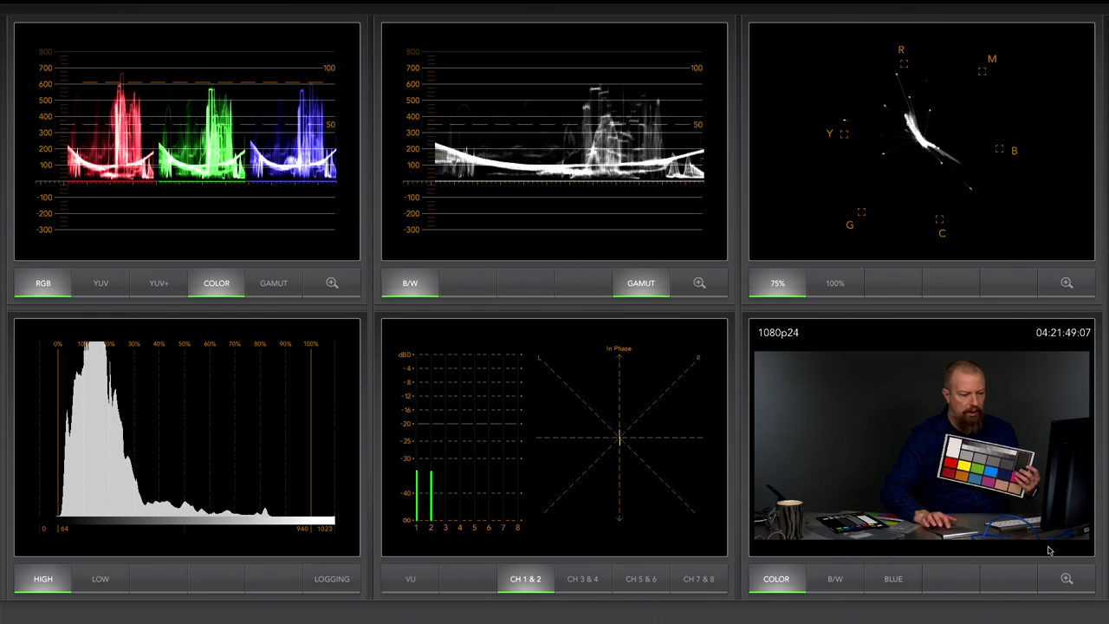
{"action": "left_click", "coordinate": [1067, 577]}
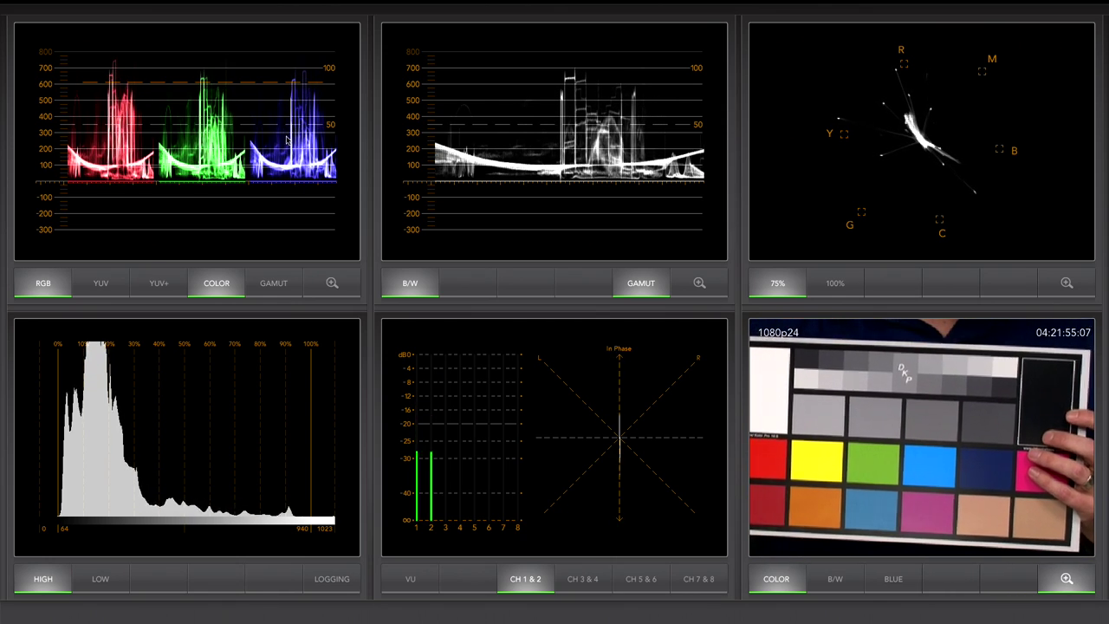
{"action": "left_click", "coordinate": [331, 283]}
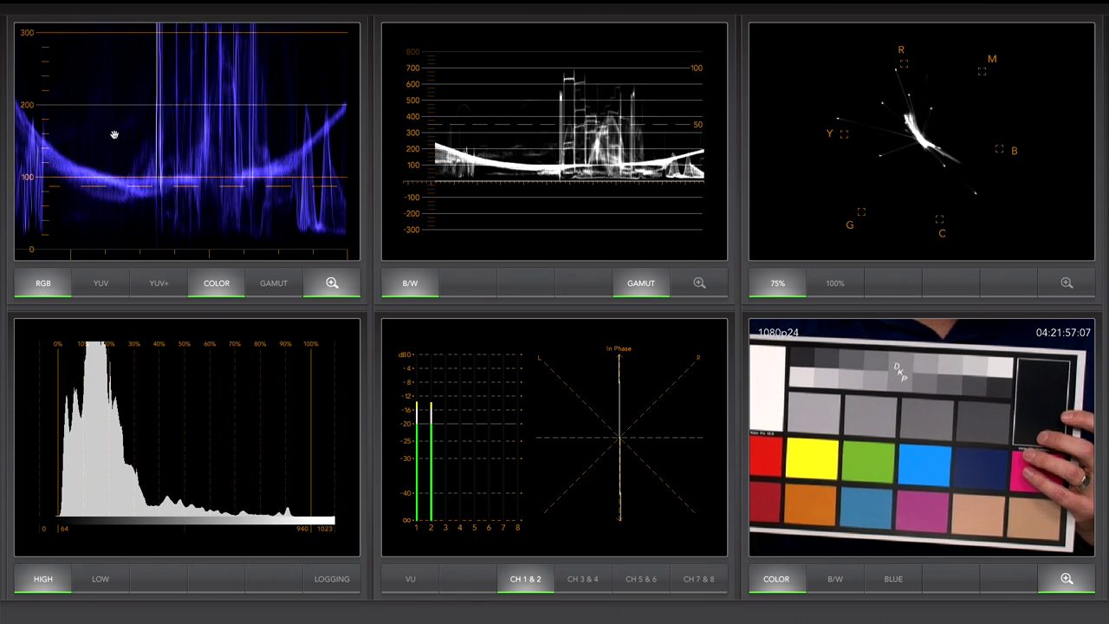
{"action": "left_click_drag", "start_coordinate": [114, 134], "coordinate": [279, 210]}
{"action": "left_click", "coordinate": [332, 282]}
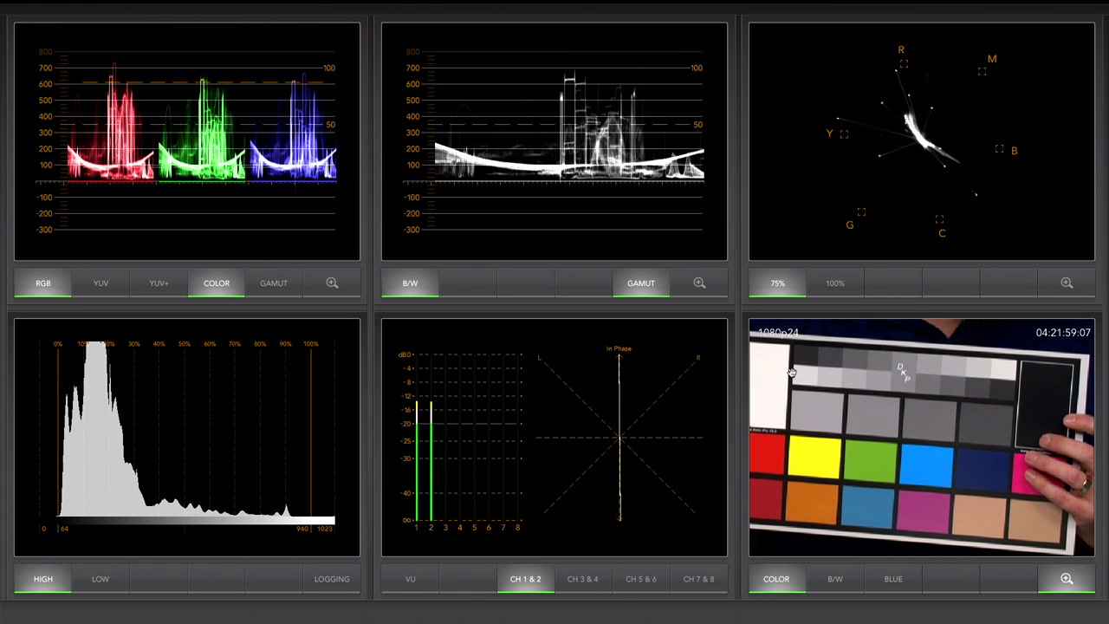
{"action": "left_click", "coordinate": [1071, 579]}
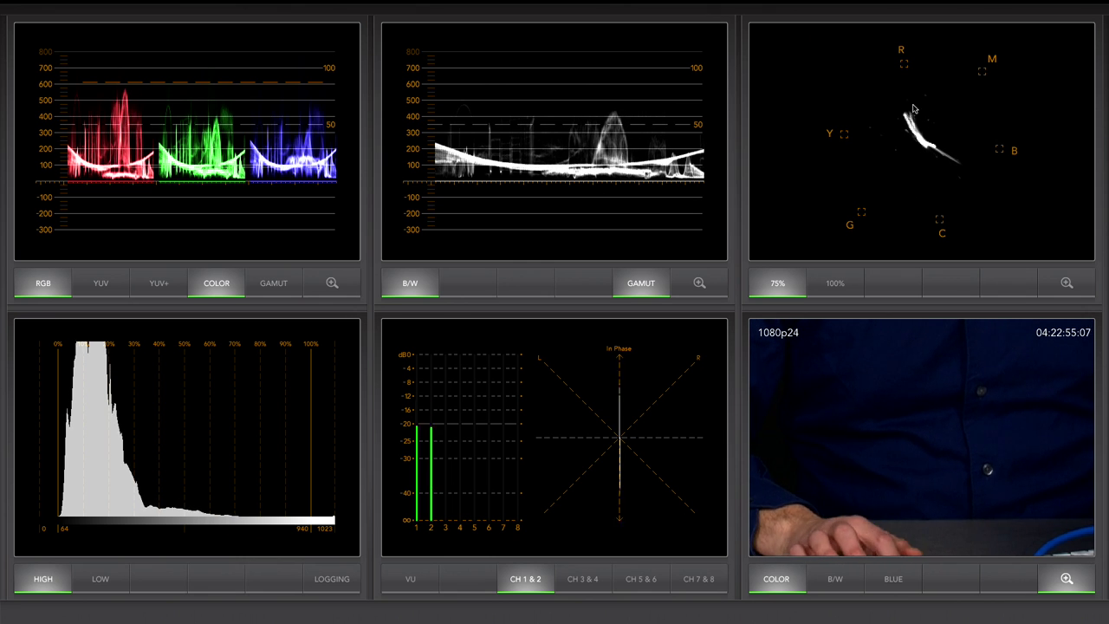
{"action": "left_click", "coordinate": [836, 276]}
{"action": "left_click", "coordinate": [785, 279]}
{"action": "left_click", "coordinate": [830, 283]}
{"action": "left_click", "coordinate": [773, 280]}
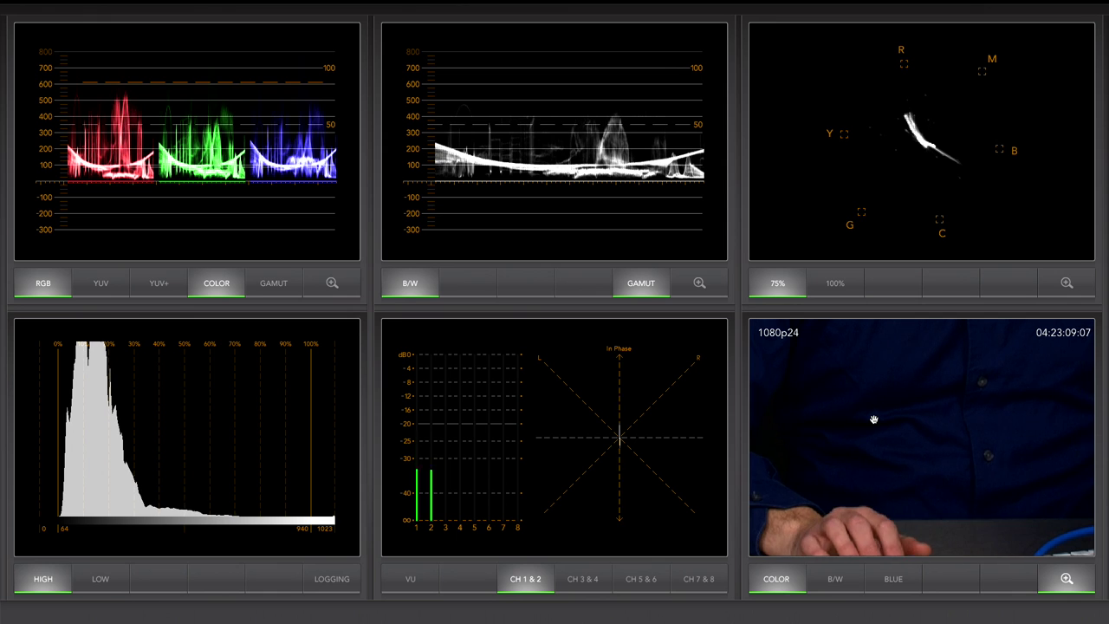
Turn off the picture viewer's zoom to show the whole camera frame.
{"action": "left_click", "coordinate": [1046, 579]}
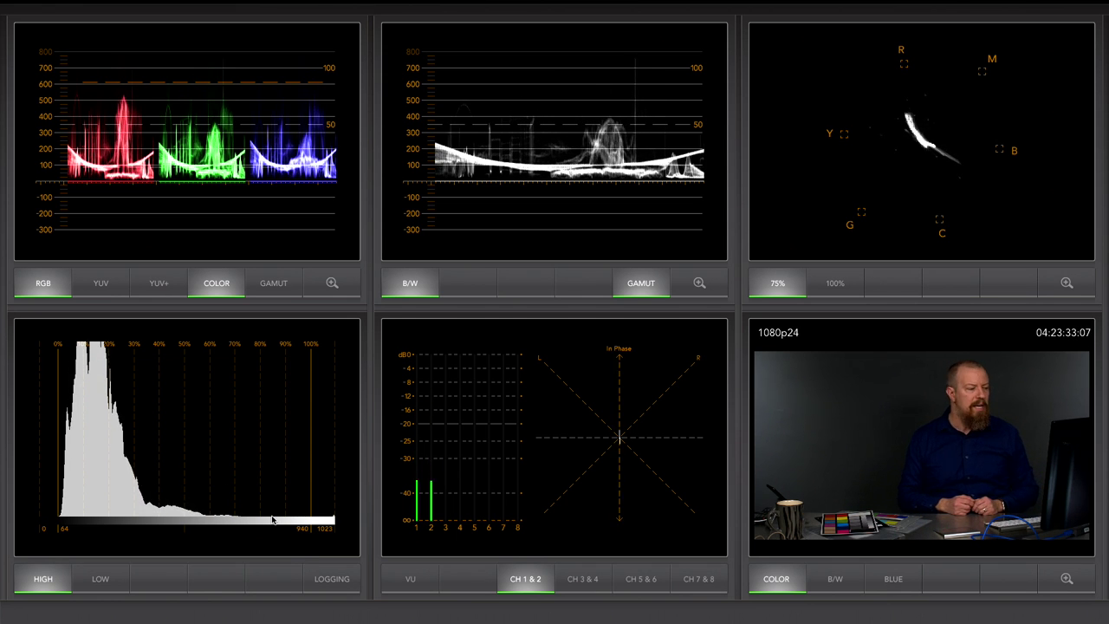
Open the luma error log, stop and clear it, then switch back to the histogram.
{"action": "left_click", "coordinate": [332, 578]}
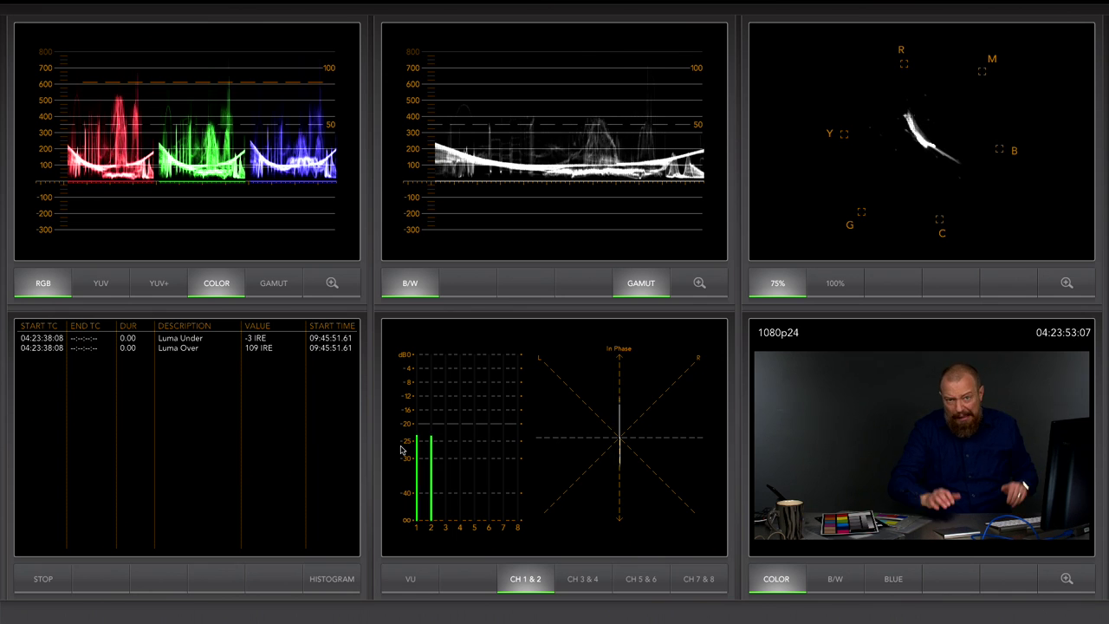
{"action": "left_click", "coordinate": [44, 578]}
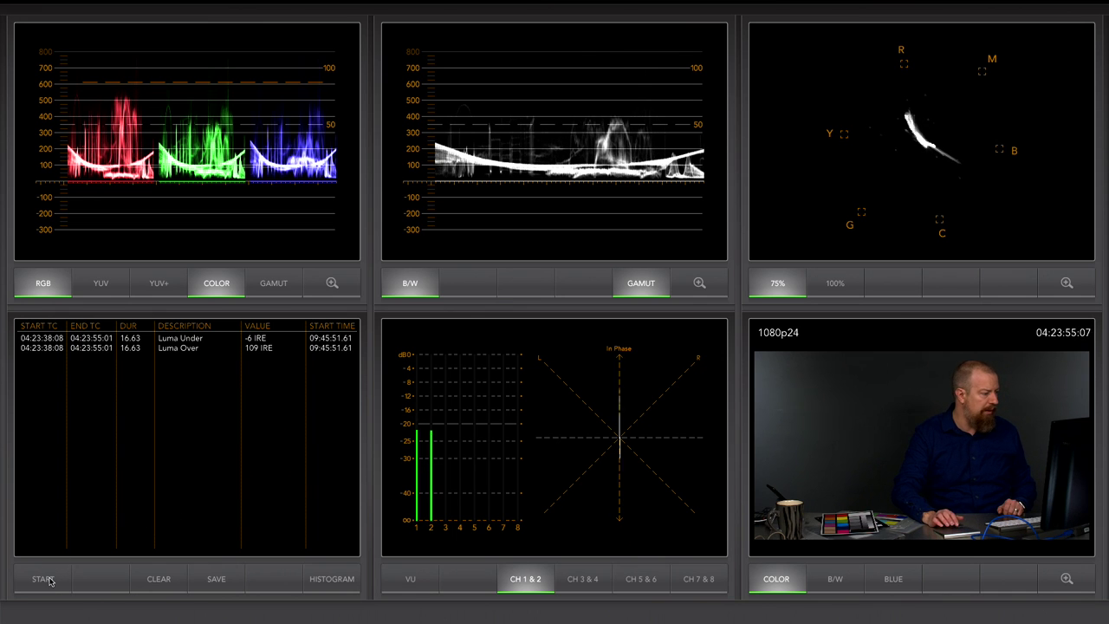
{"action": "left_click", "coordinate": [169, 579]}
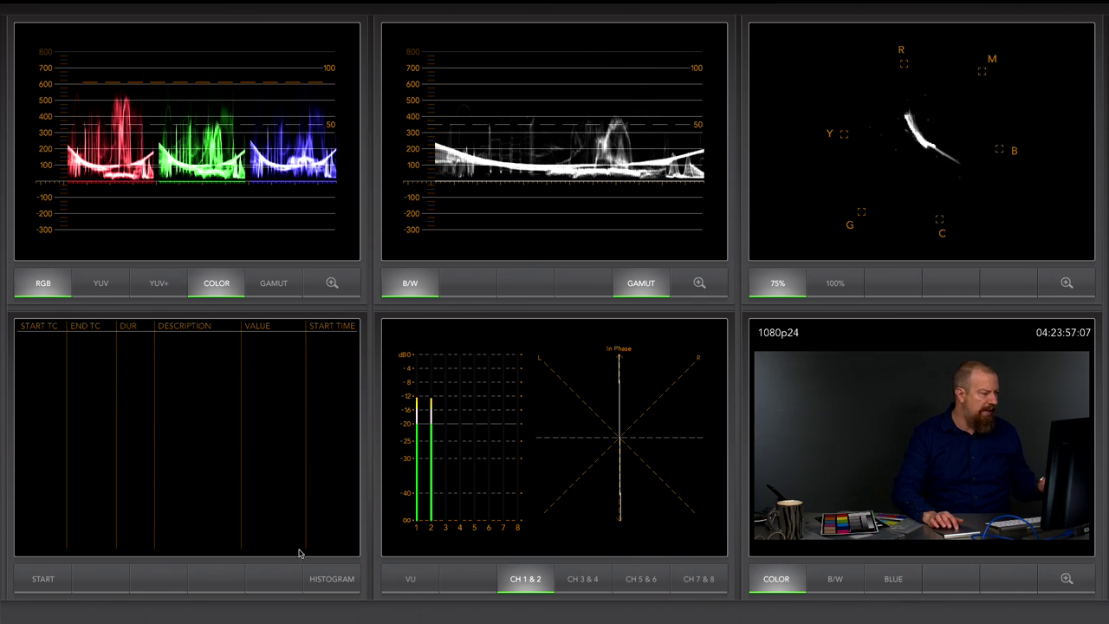
{"action": "left_click", "coordinate": [351, 575]}
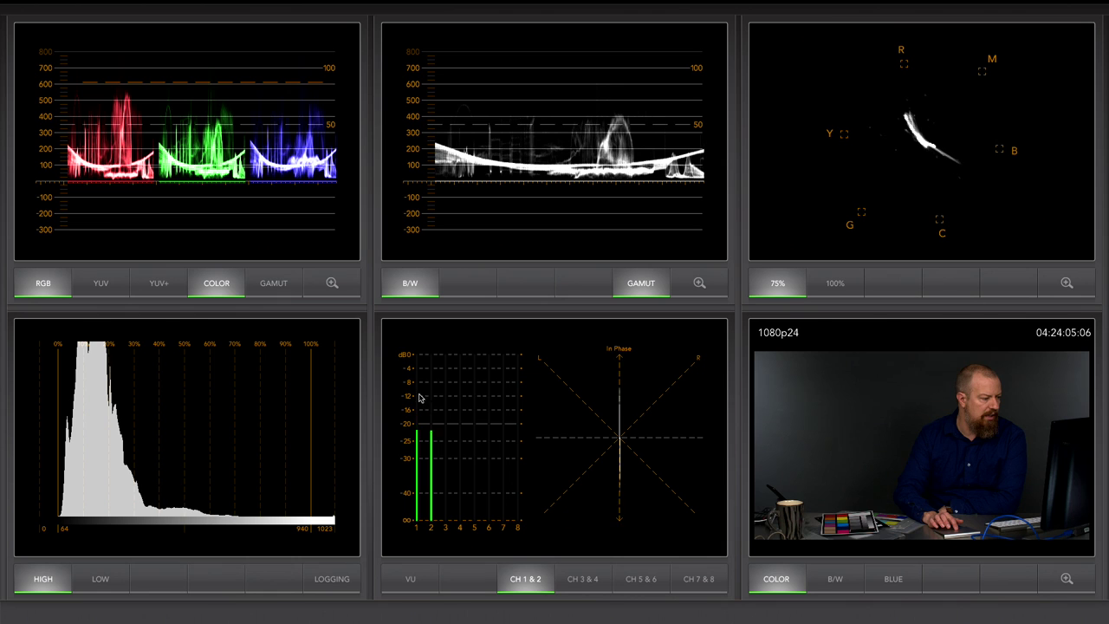
{"action": "left_click", "coordinate": [582, 573]}
{"action": "left_click", "coordinate": [655, 588]}
{"action": "left_click", "coordinate": [706, 583]}
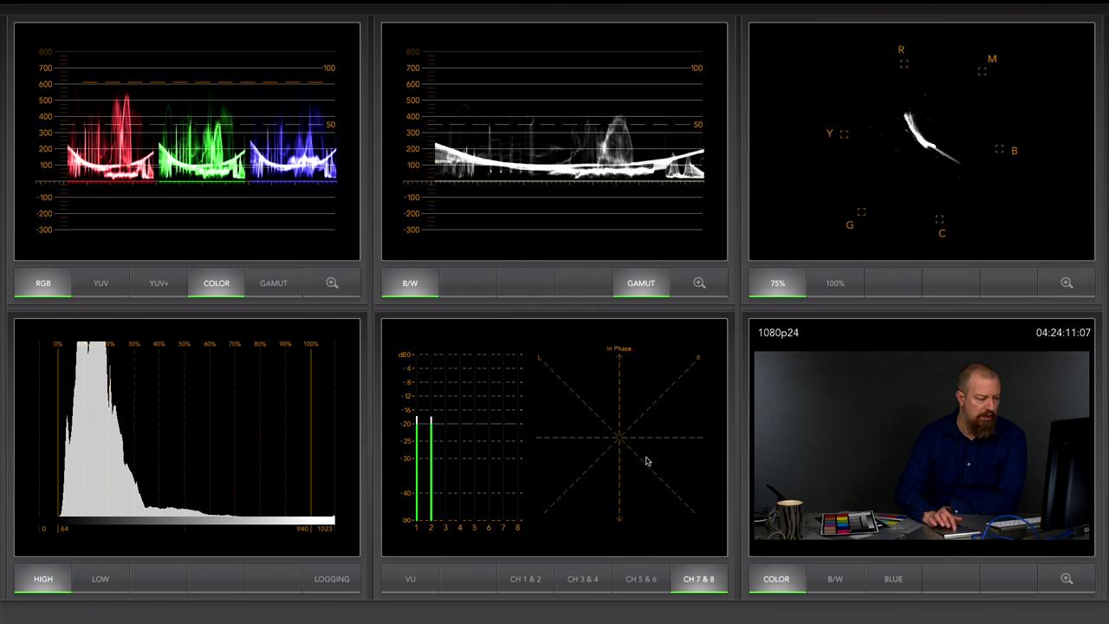
{"action": "left_click", "coordinate": [539, 575]}
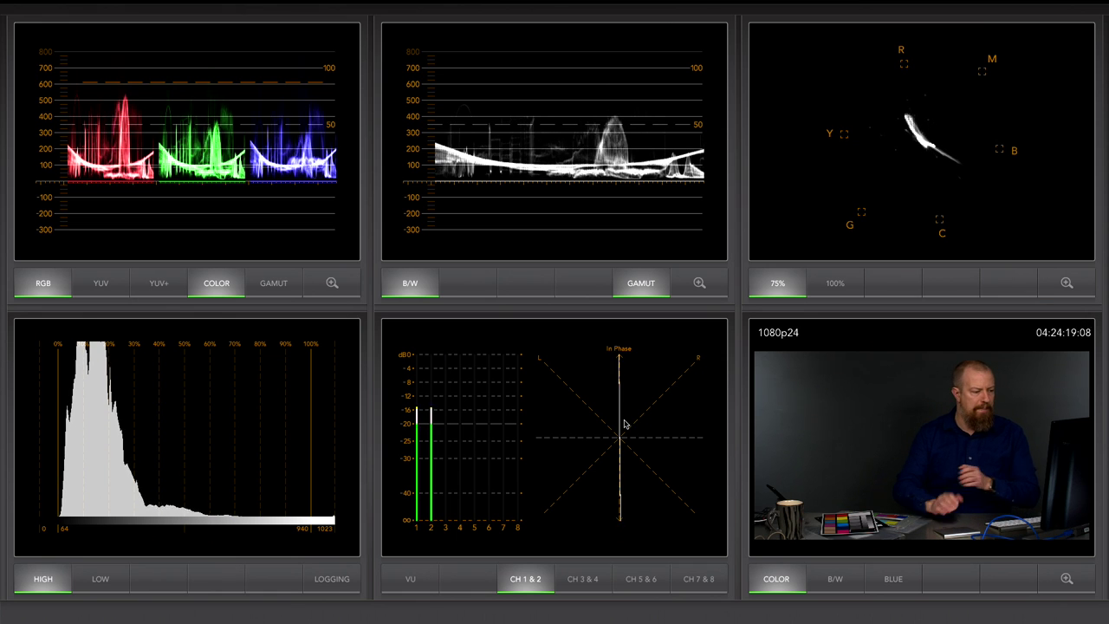
{"action": "left_click", "coordinate": [409, 578]}
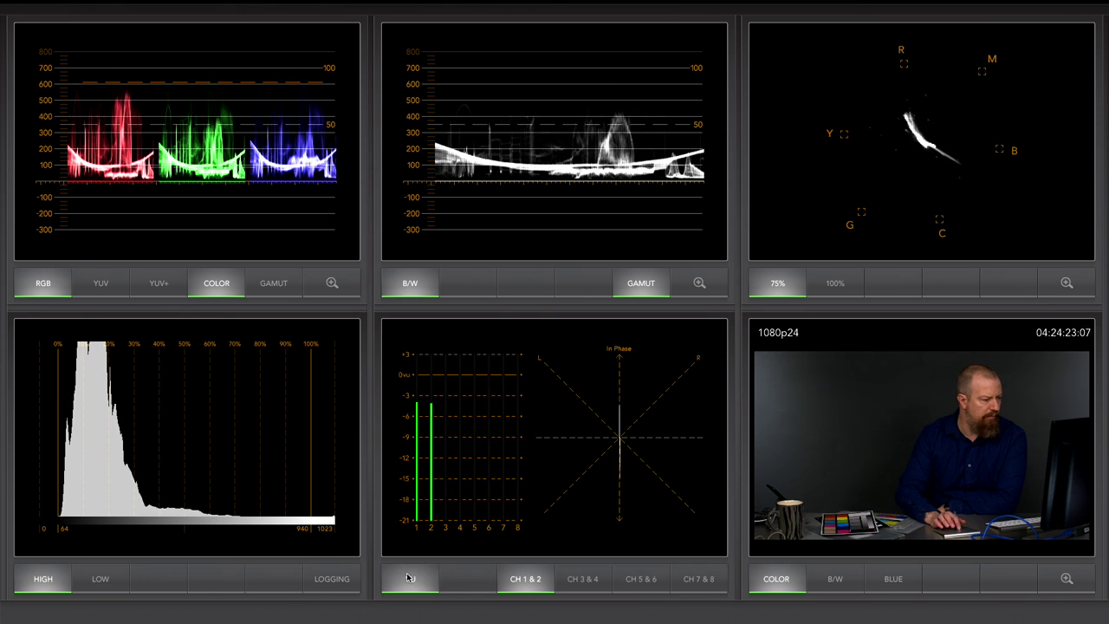
{"action": "left_click", "coordinate": [409, 578]}
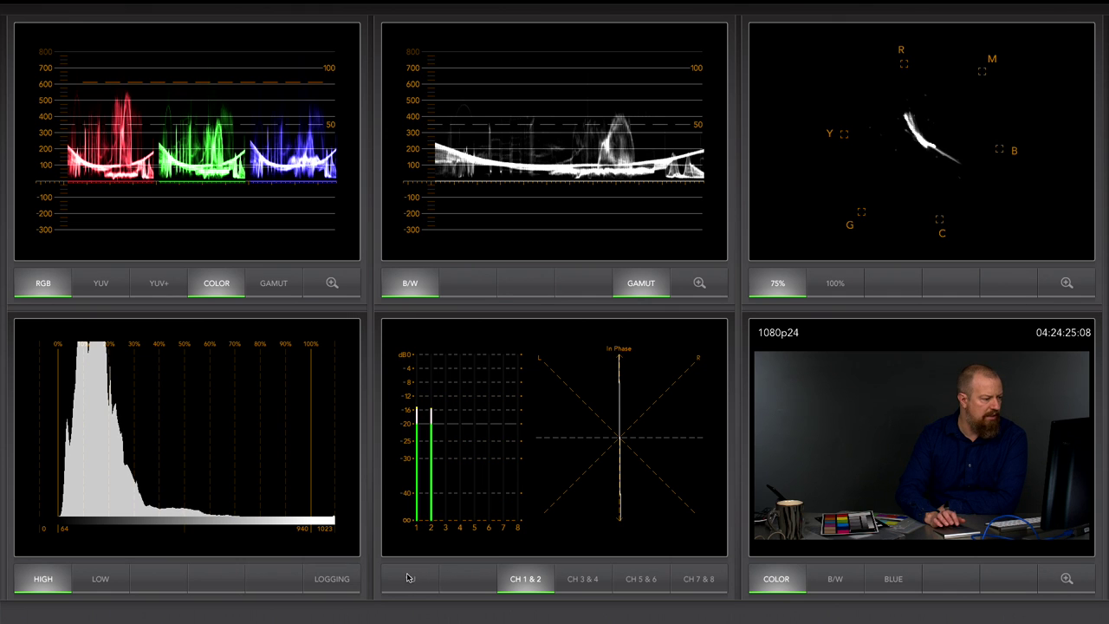
{"action": "left_click", "coordinate": [410, 577]}
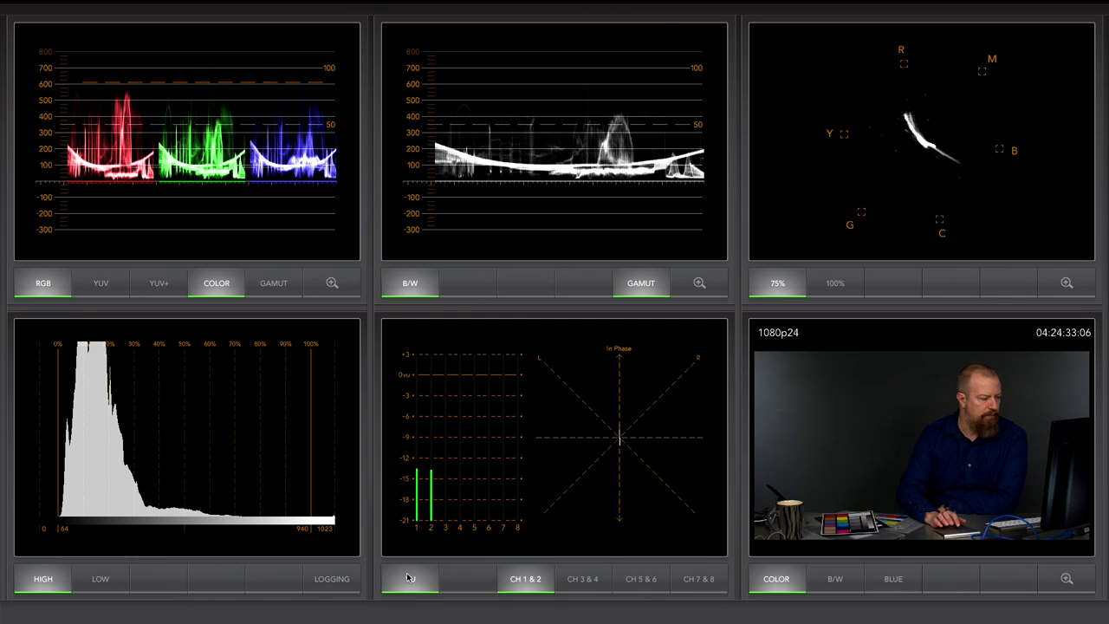
{"action": "left_click", "coordinate": [410, 578]}
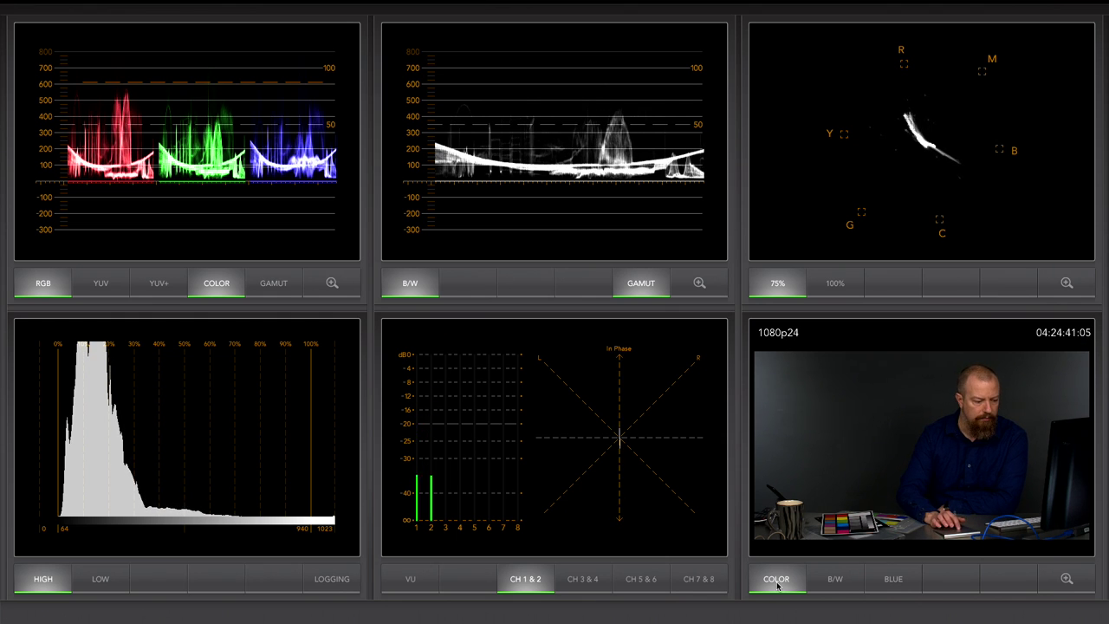
{"action": "left_click", "coordinate": [847, 575]}
{"action": "left_click", "coordinate": [879, 576]}
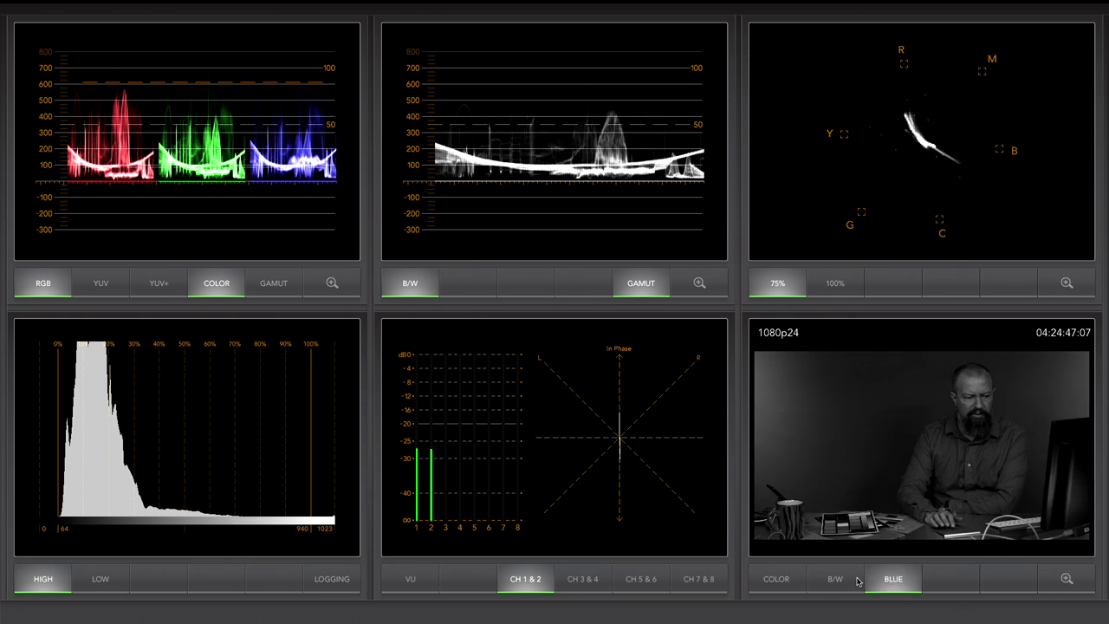
{"action": "left_click", "coordinate": [774, 584]}
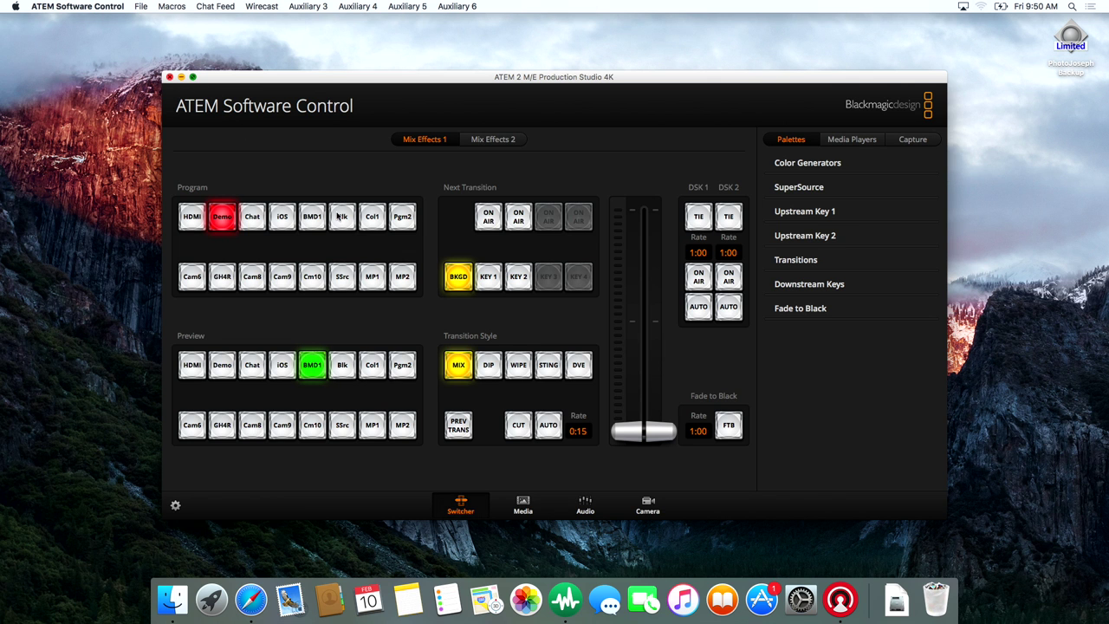
Switch ATEM to full screen and route Auxiliary 3 from BMDmicro to ME 1 PGM.
{"action": "key", "text": "ctrl+super+f"}
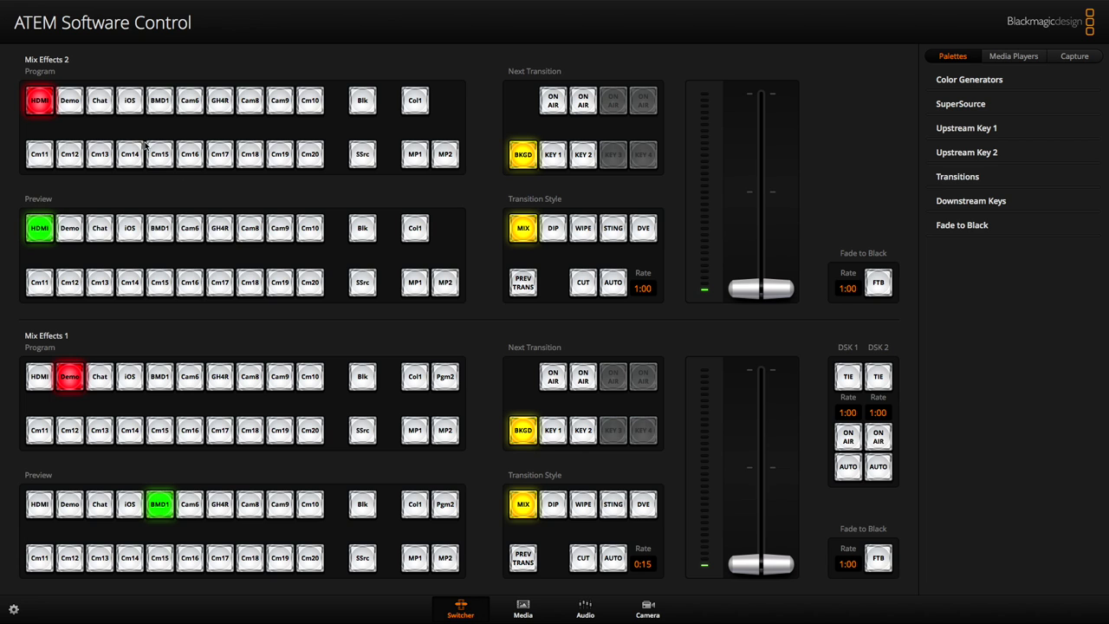
{"action": "mouse_move", "coordinate": [151, 7]}
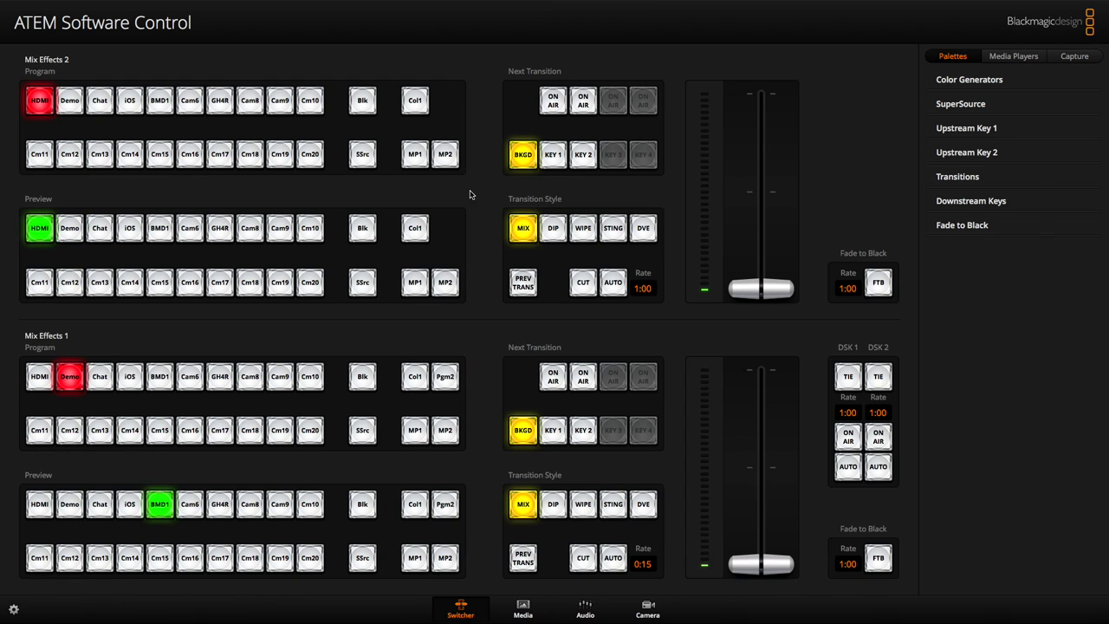
{"action": "mouse_move", "coordinate": [226, 4]}
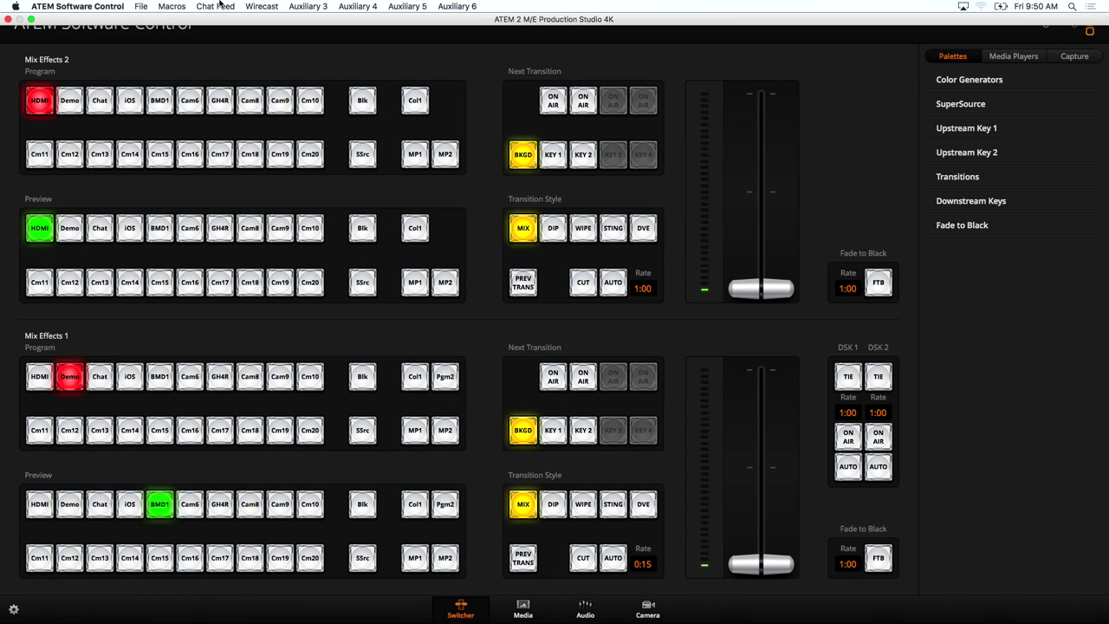
{"action": "left_click", "coordinate": [318, 7]}
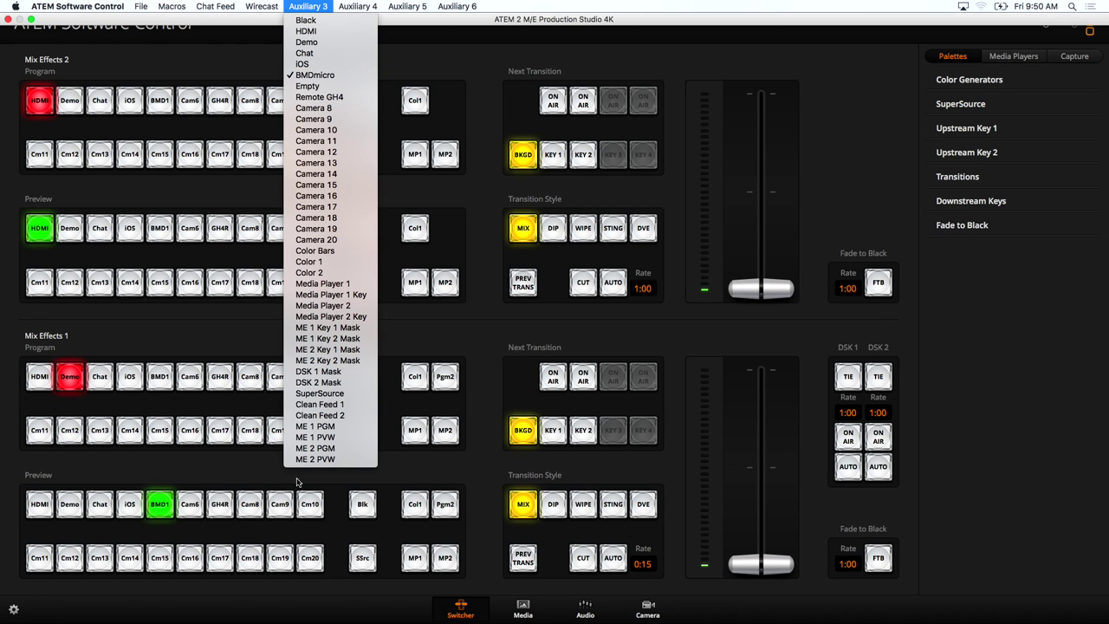
{"action": "left_click", "coordinate": [346, 427]}
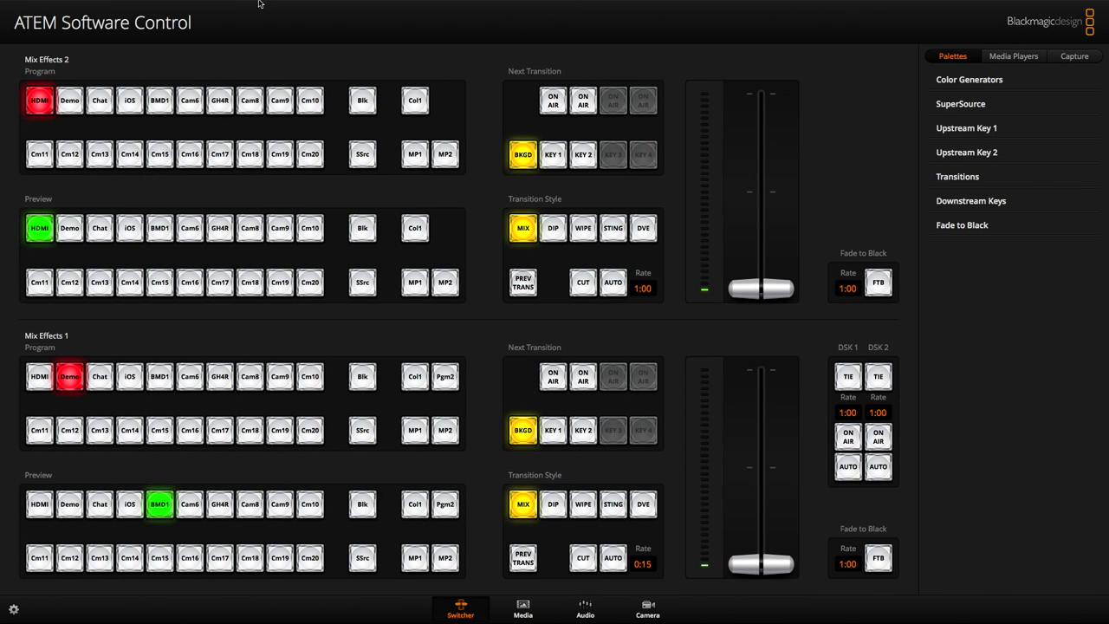
{"action": "mouse_move", "coordinate": [245, 5]}
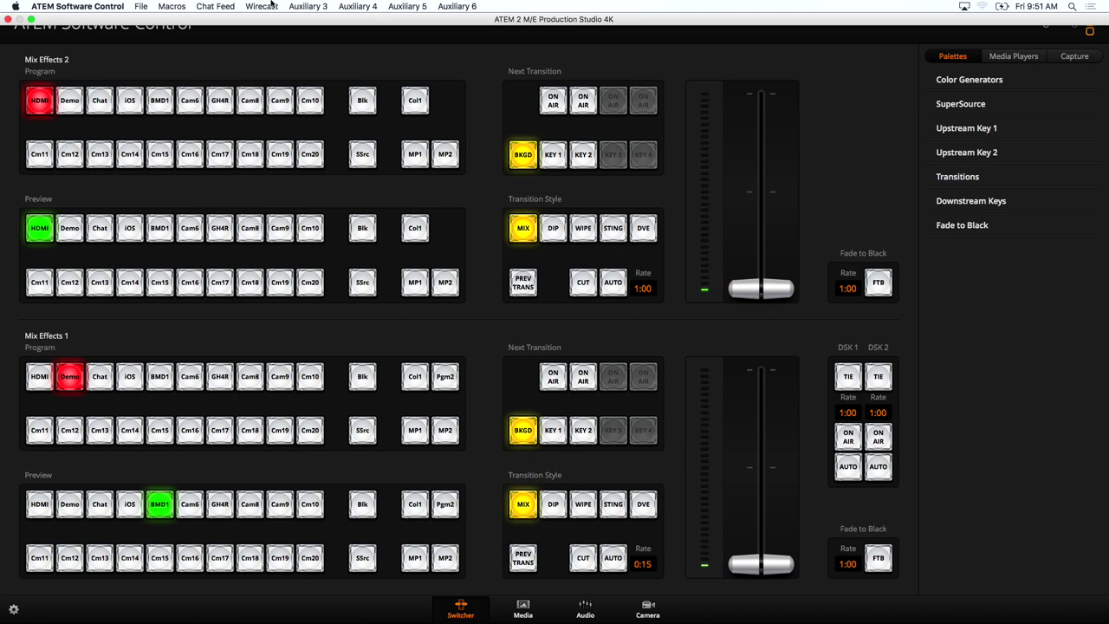
{"action": "left_click", "coordinate": [308, 6]}
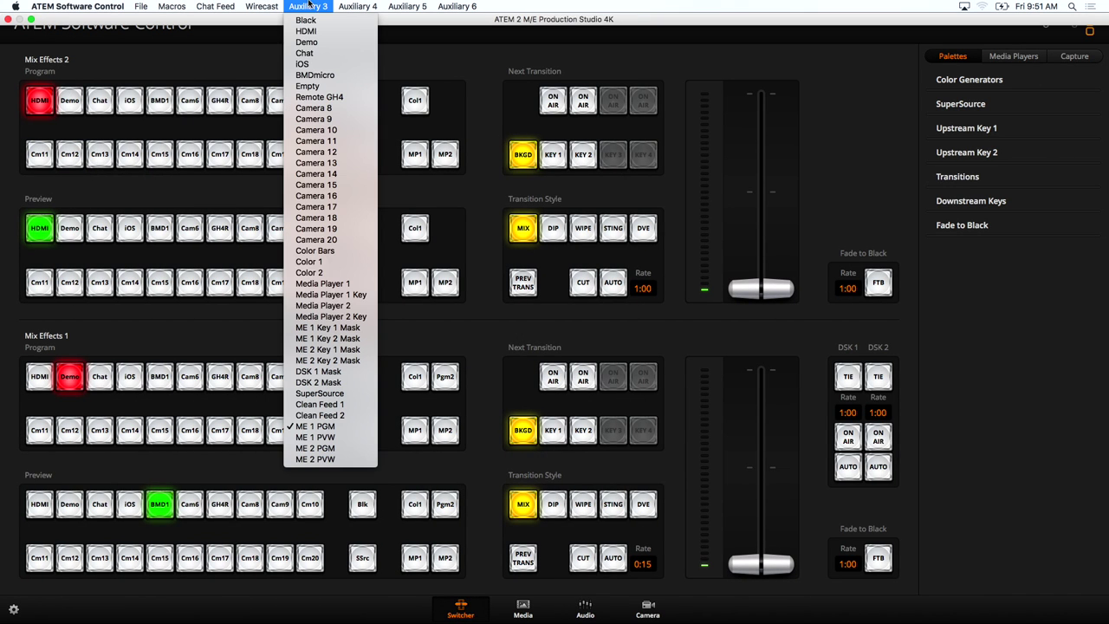
{"action": "left_click", "coordinate": [324, 75]}
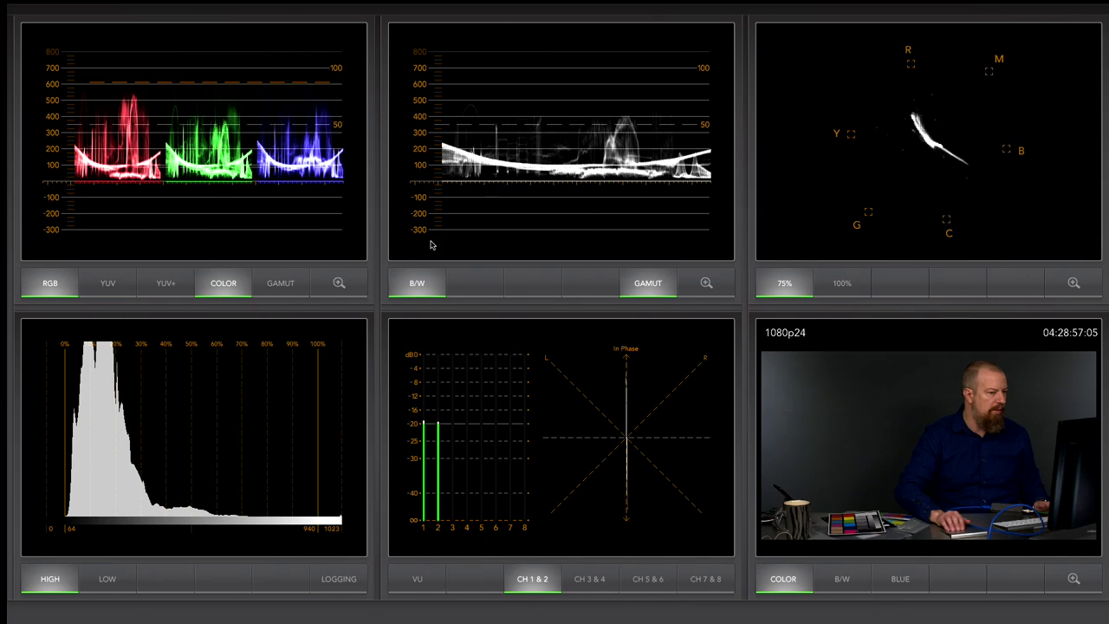